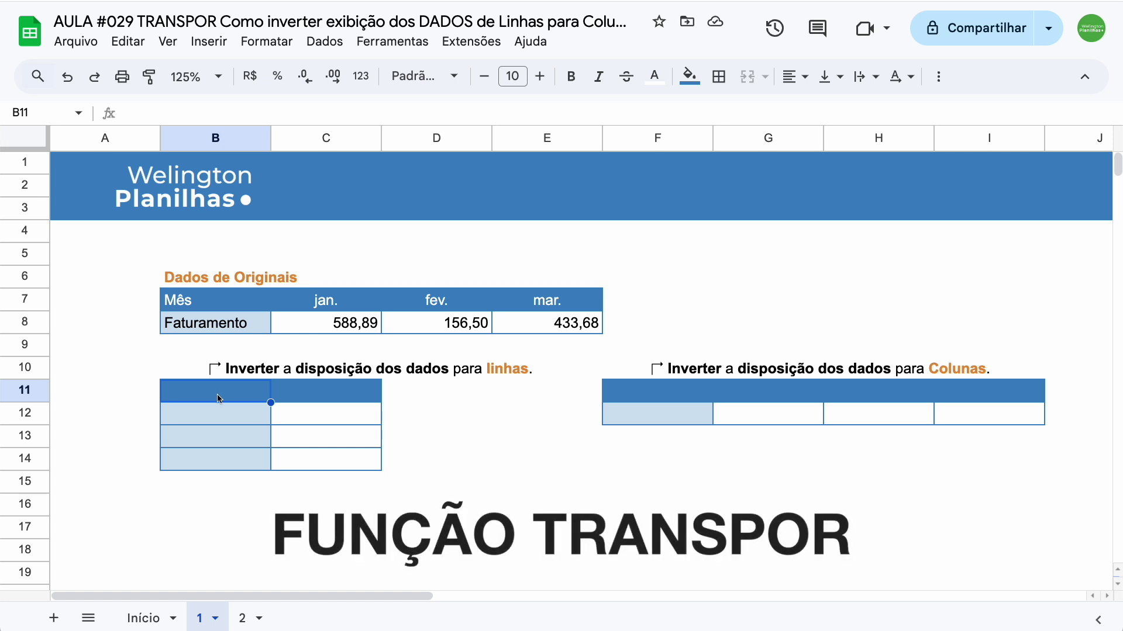
Step: Enter =TRANSPOR(B7:E8) in B11 so the months and revenue values run down rows
text(=)
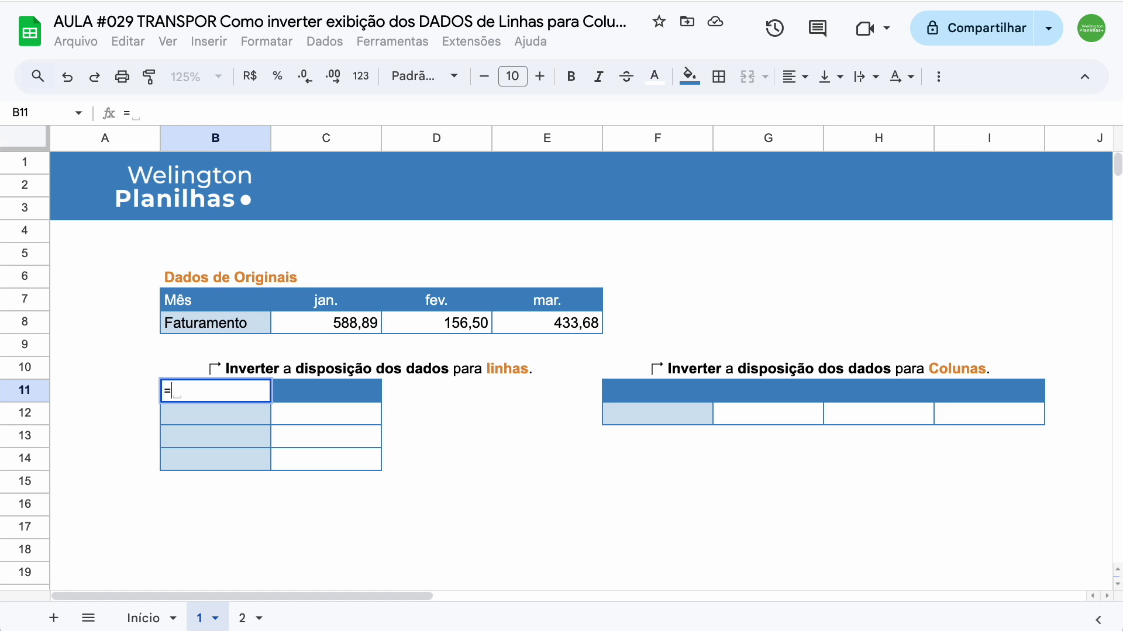
text(tran)
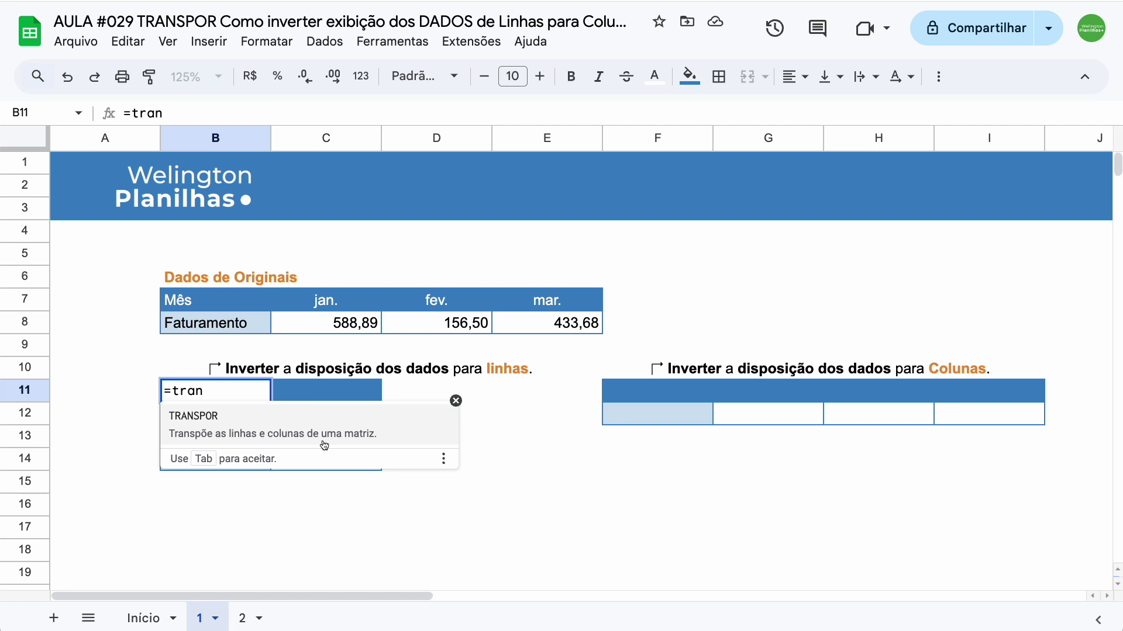
click(282, 436)
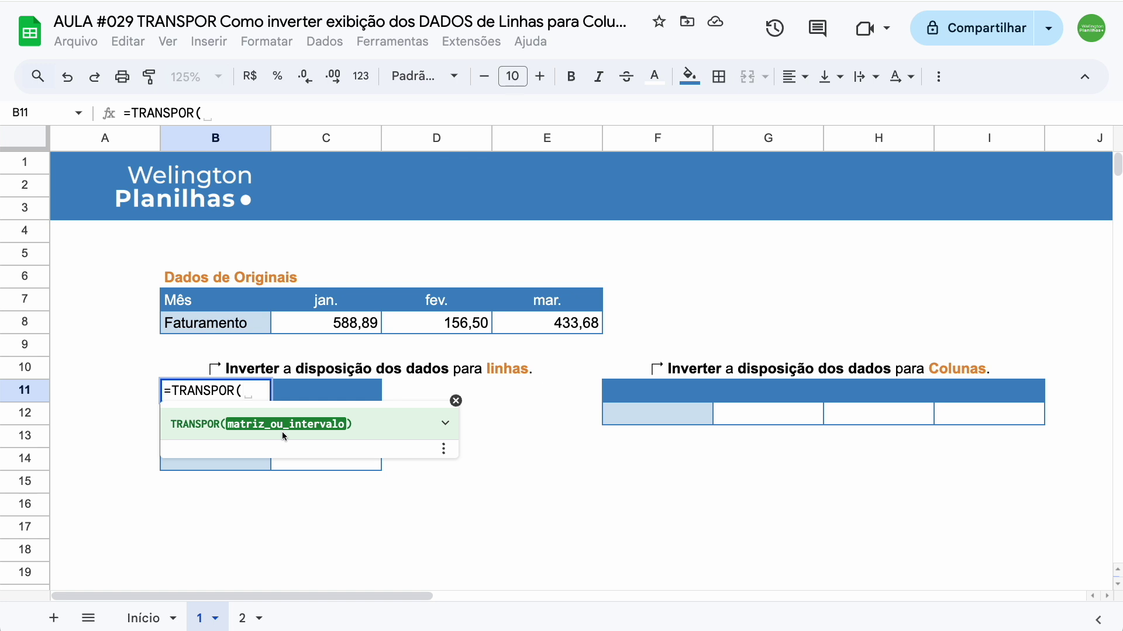
drag(186, 298, 543, 325)
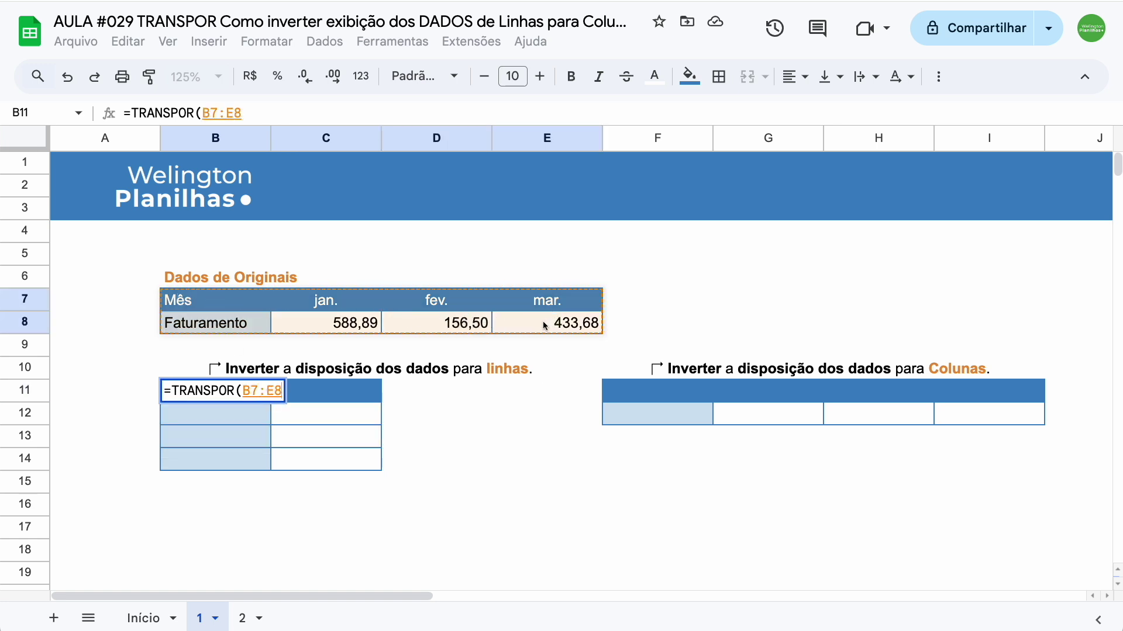
key(Return)
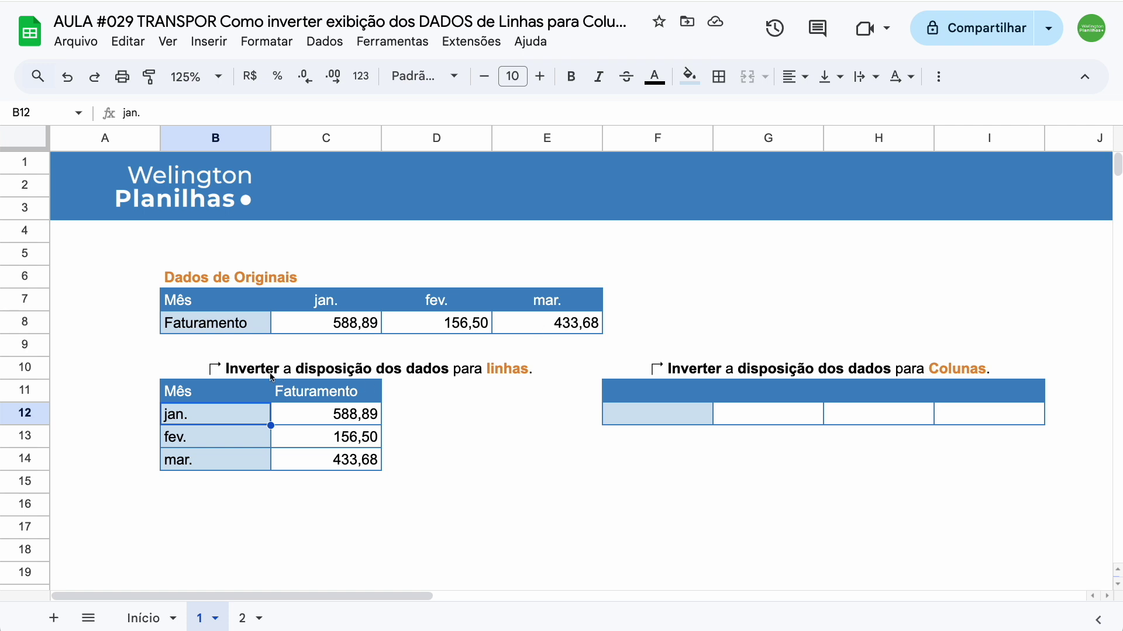
Step: Compare the original header row B7:E7 with the transposed table B11:C14
click(214, 302)
drag(214, 302, 544, 310)
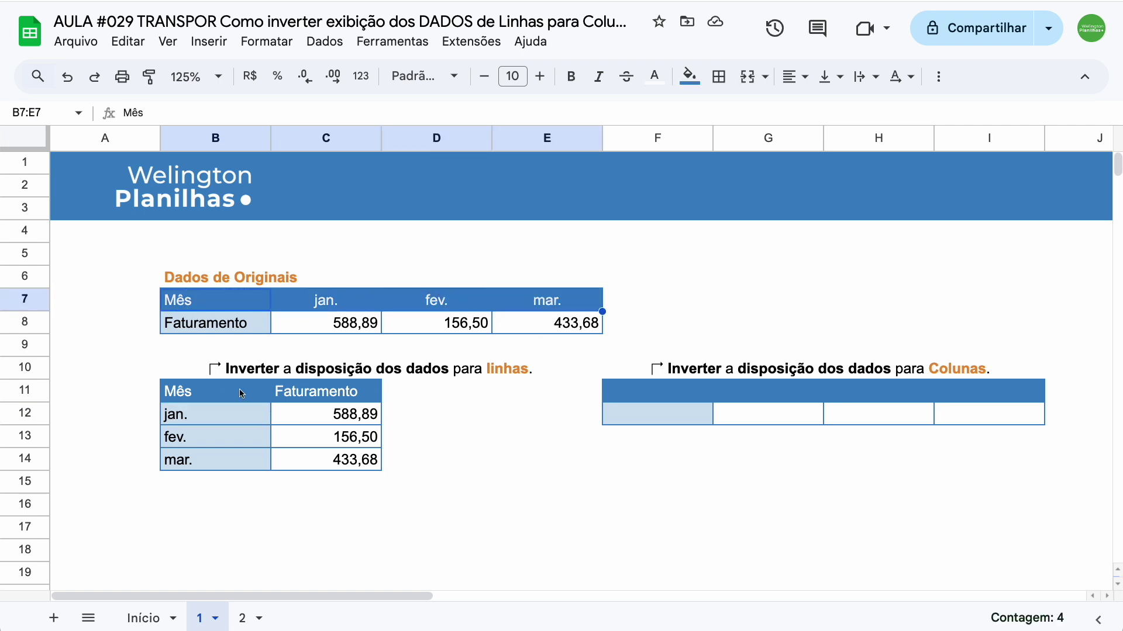
drag(226, 390, 226, 458)
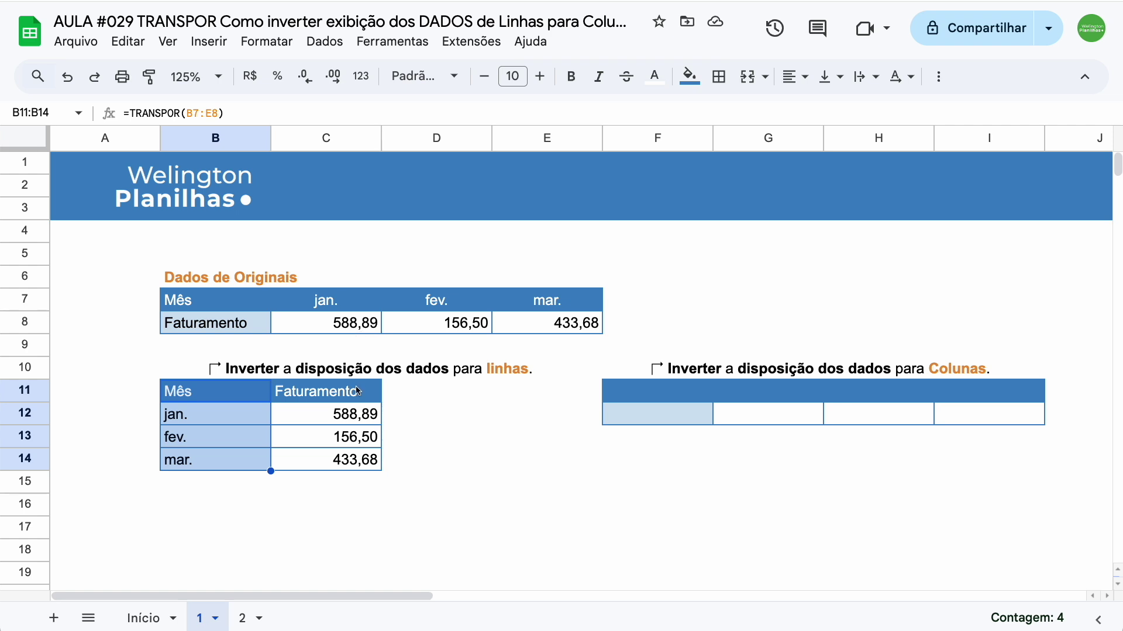
drag(200, 390, 321, 464)
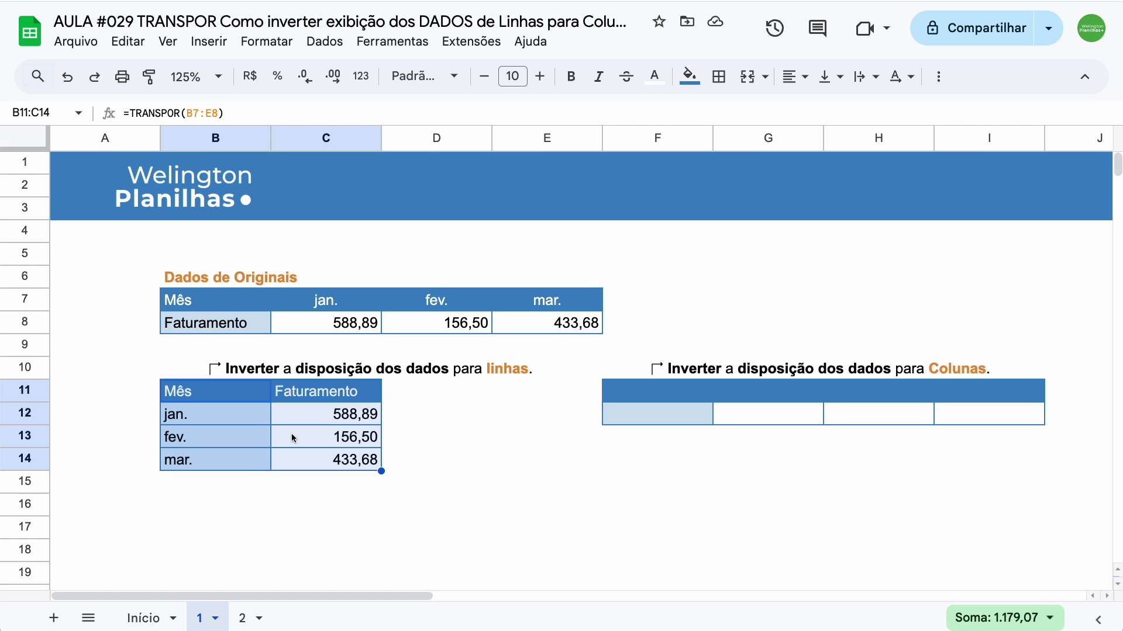
click(648, 395)
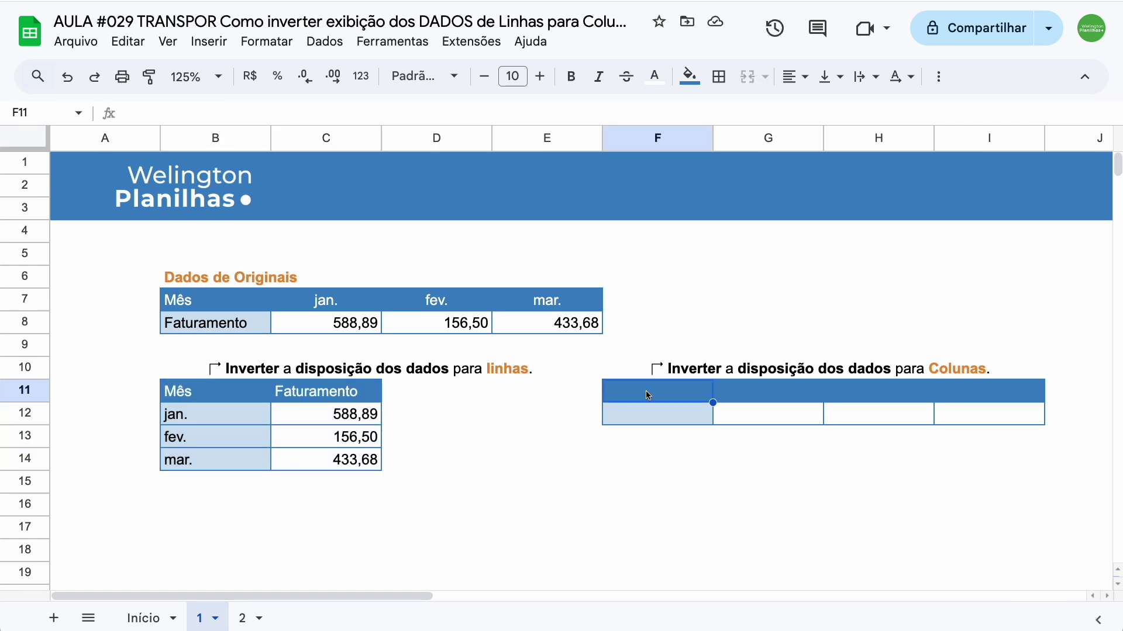
Step: Enter =TRANSPOR(B11:C14) in F11 to spread the months back across columns, then go to sheet 2
text(=)
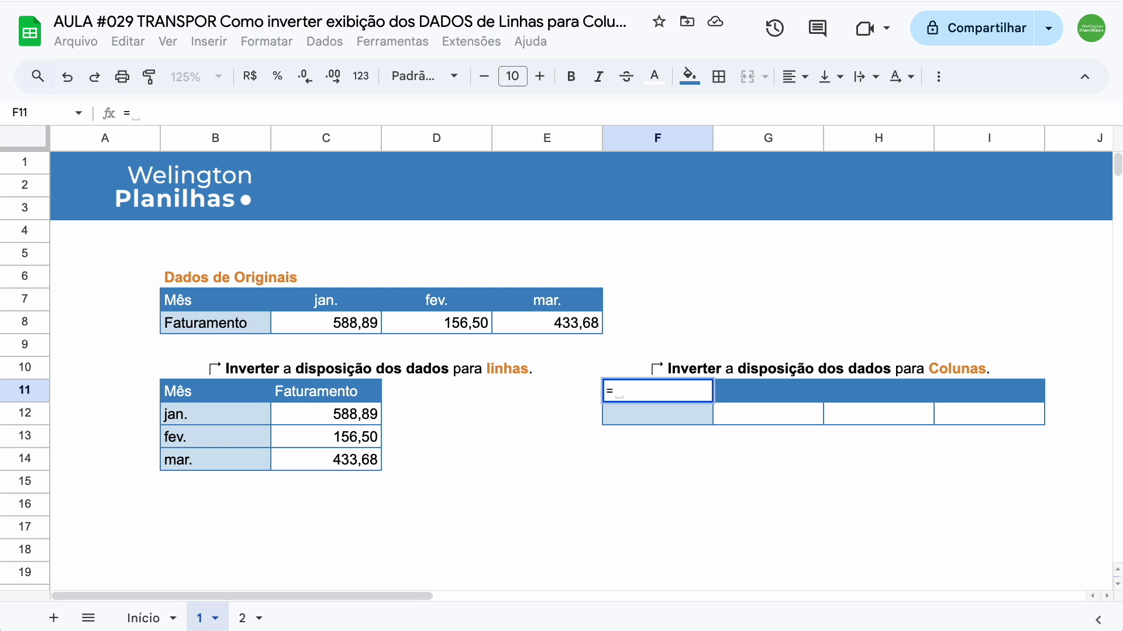
text(tra)
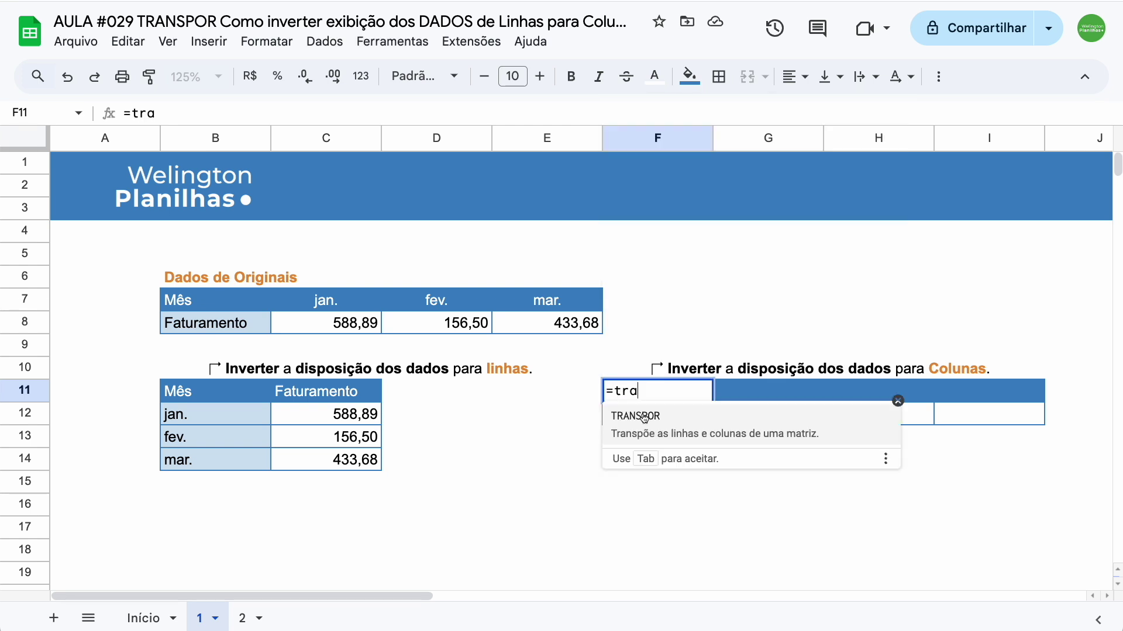
click(643, 422)
drag(204, 396, 334, 466)
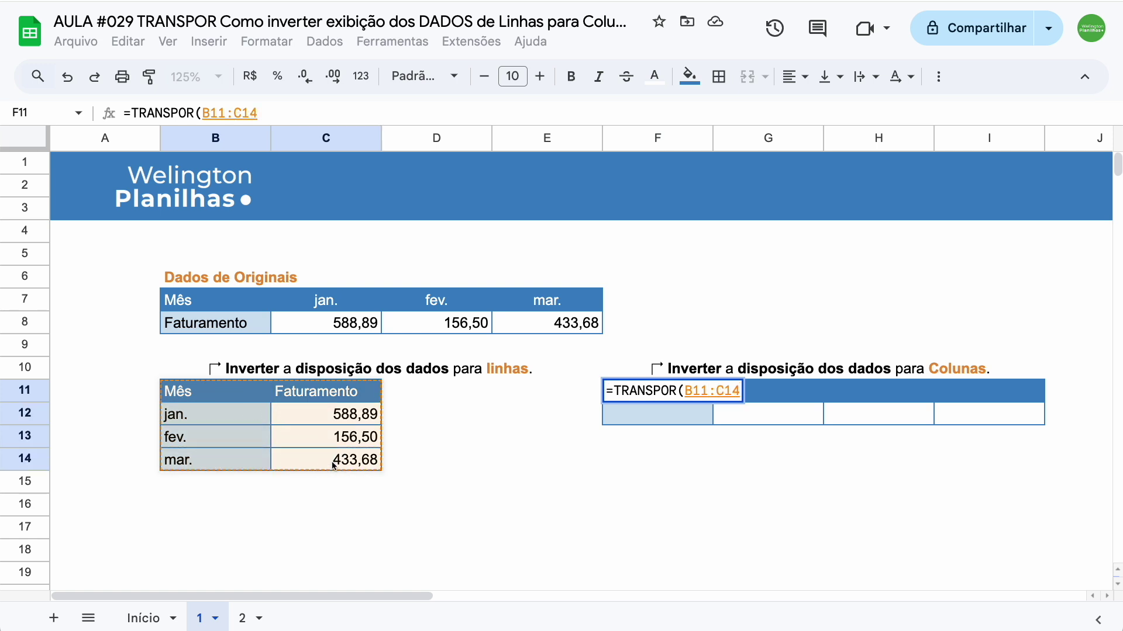
key(Return)
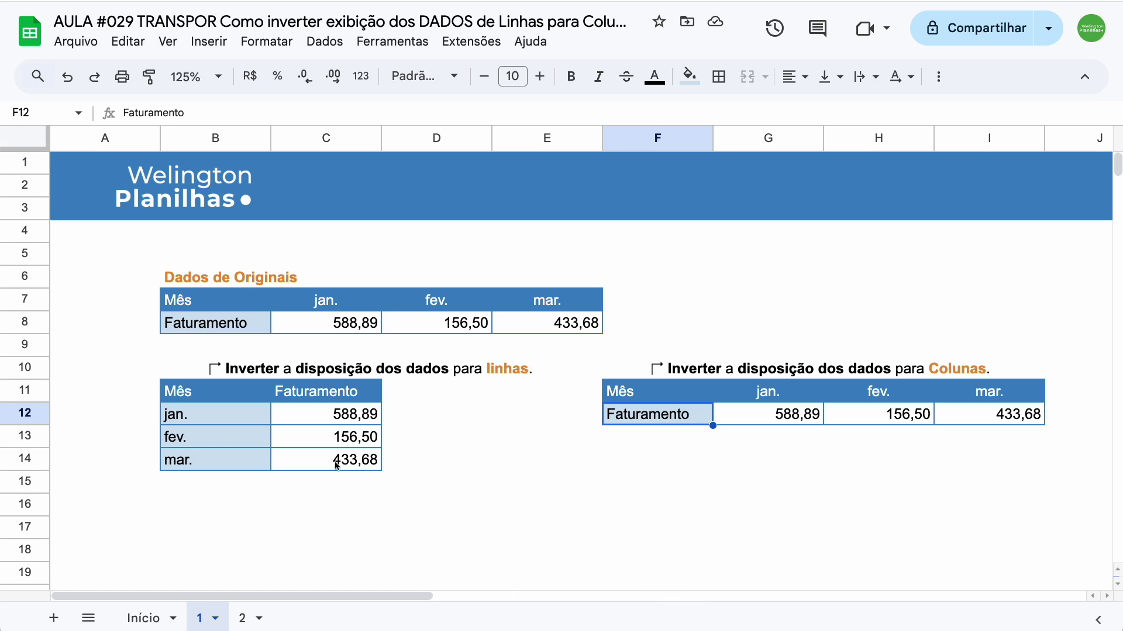
click(249, 617)
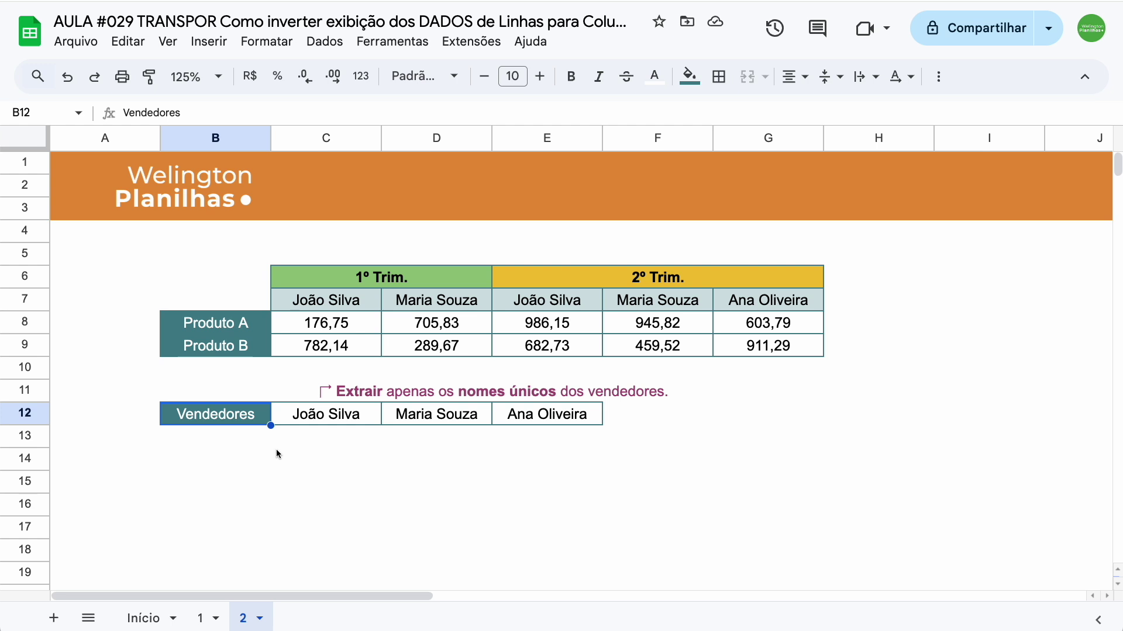
Step: Inspect the =UNIQUE(C7:G7;1) formula in C12 without changes and highlight the seller names in C7:G7
click(286, 413)
double_click(287, 413)
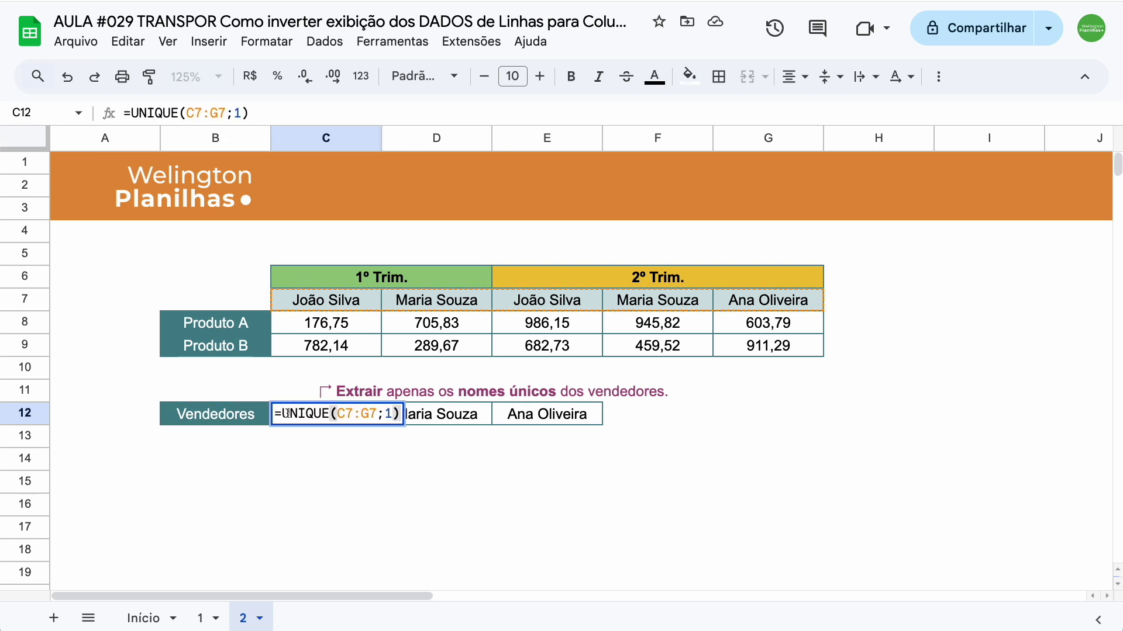
drag(282, 413, 332, 415)
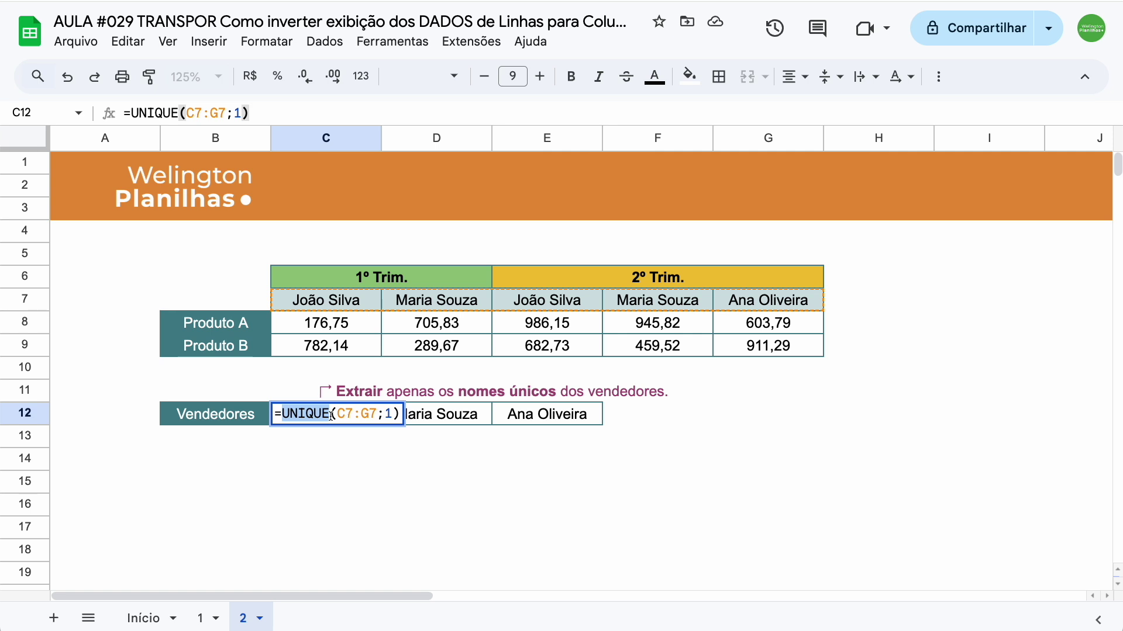
key(Escape)
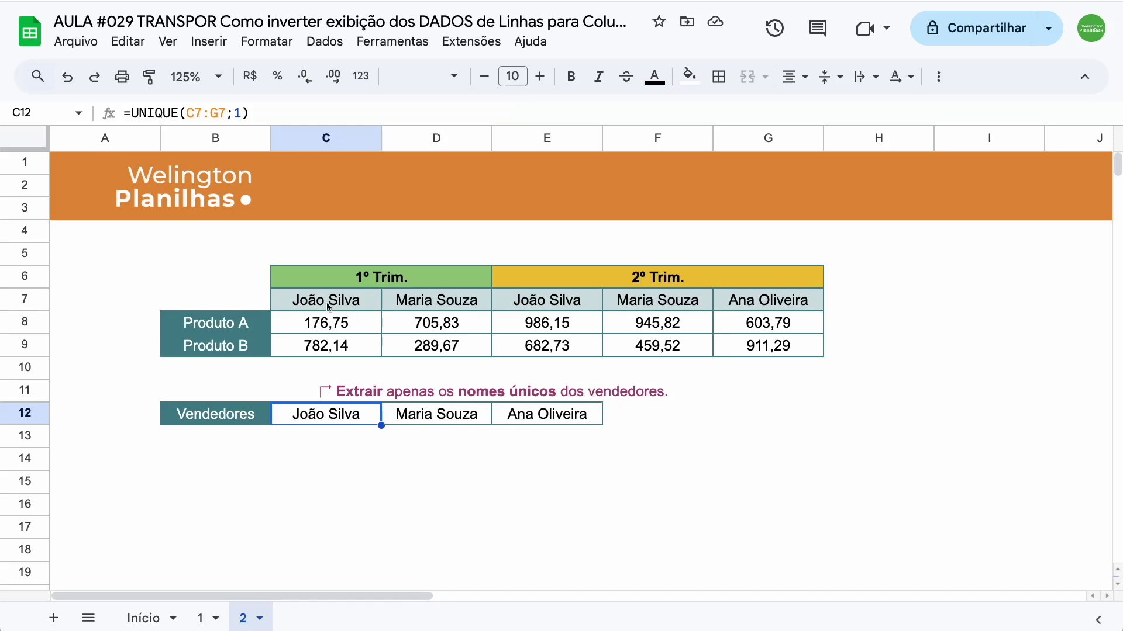
drag(330, 304, 774, 305)
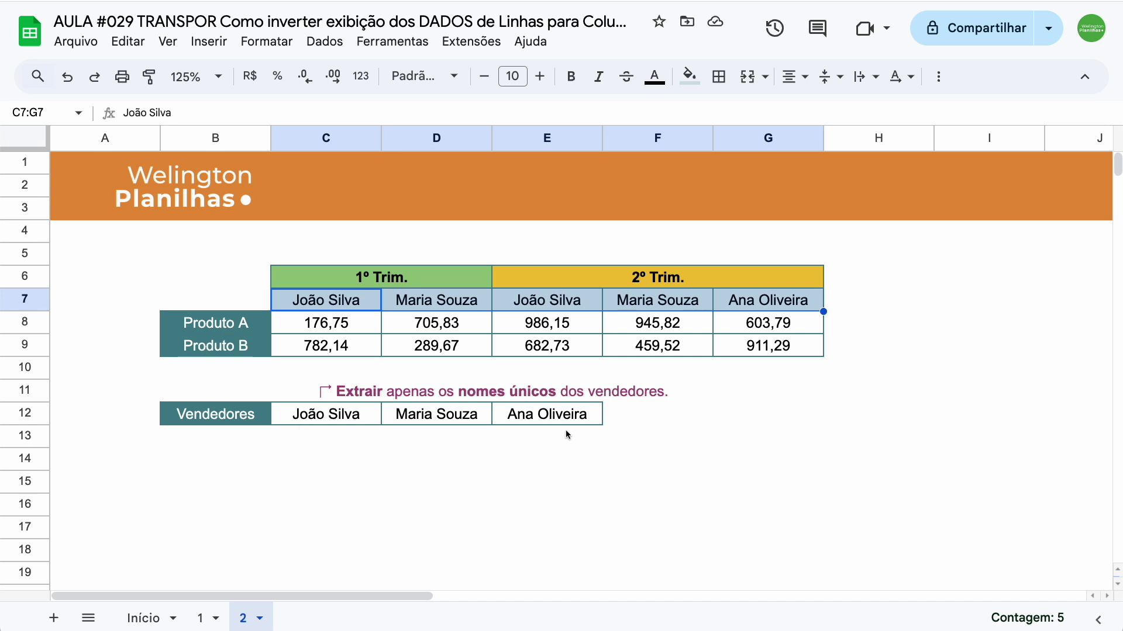
Step: Enter =UNIQUE(C7:G7;1) in B13 to list the three unique seller names across row 13
click(250, 437)
text(=)
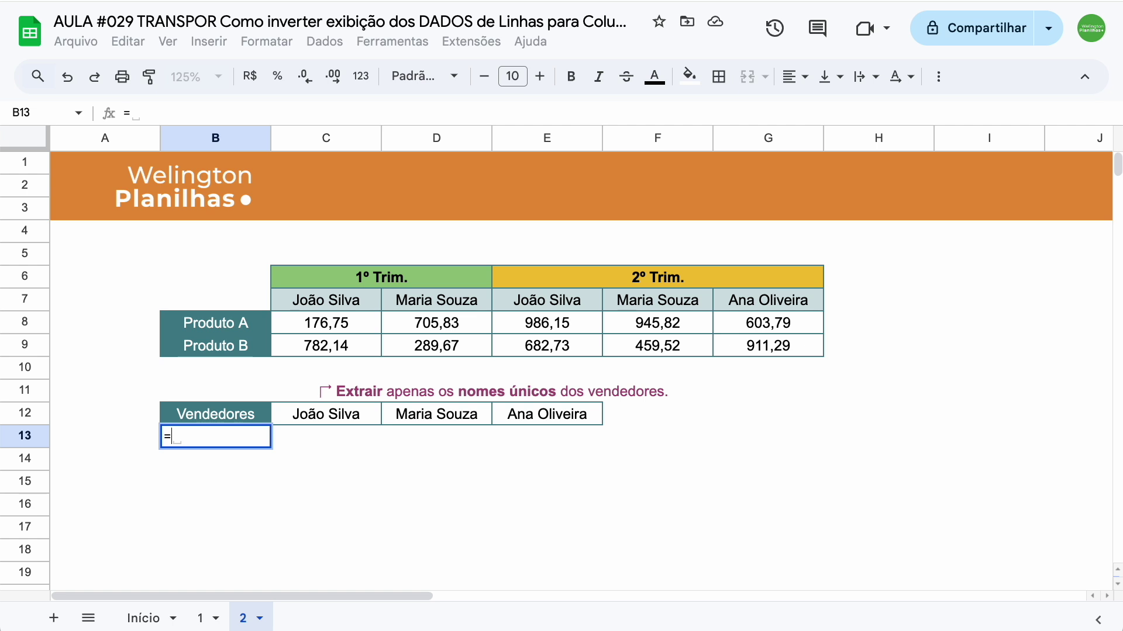
text(uni)
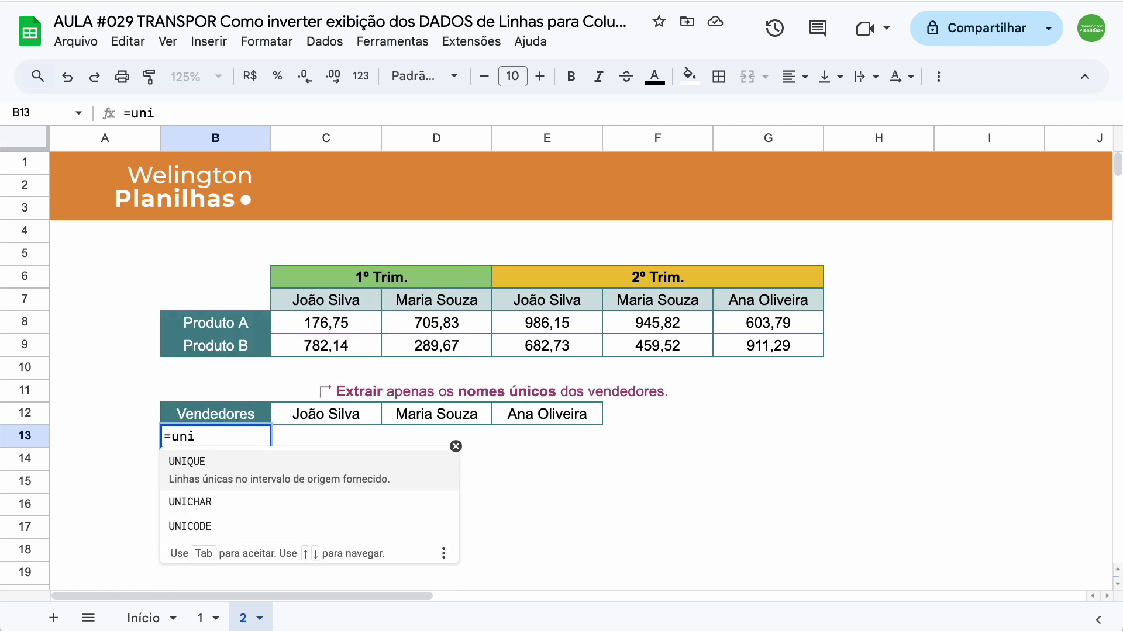
key(Tab)
drag(304, 304, 771, 304)
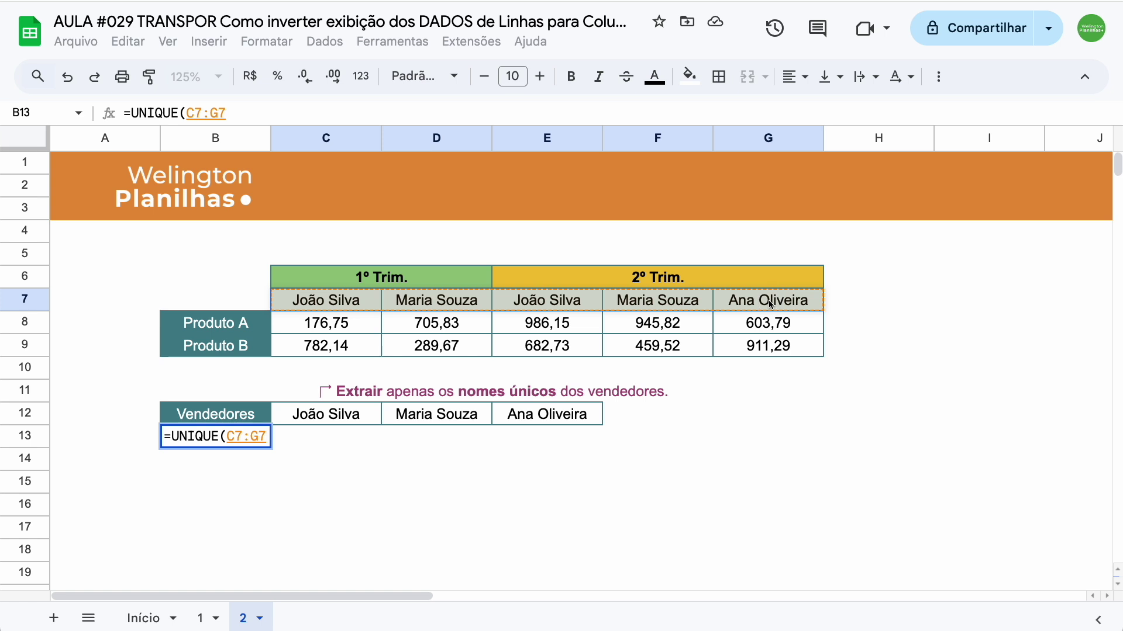
text(;1)
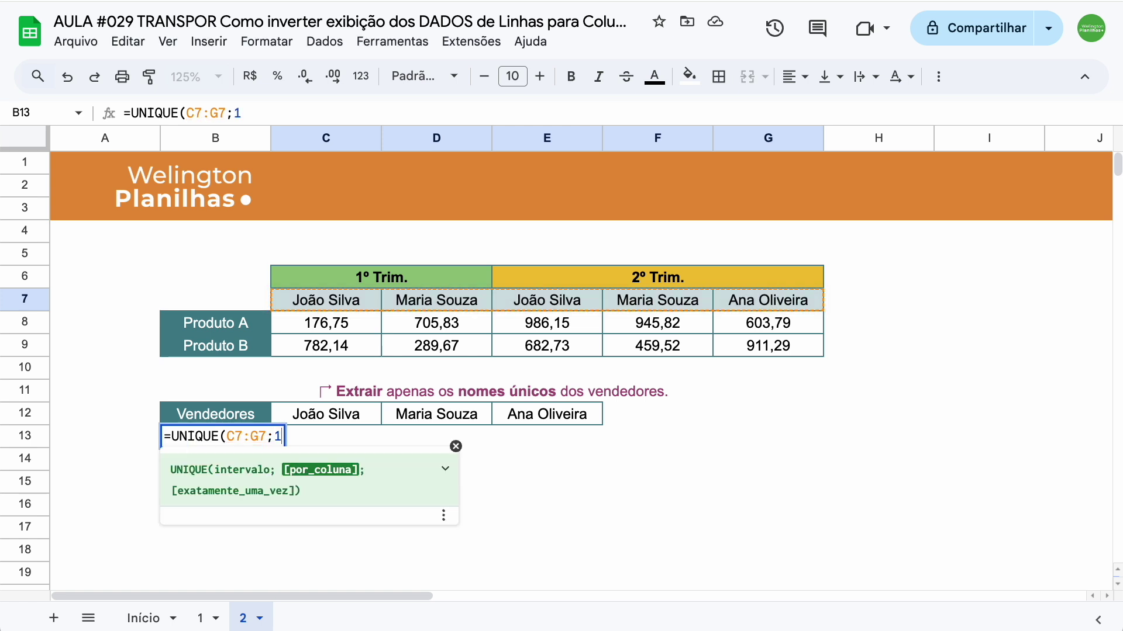
text())
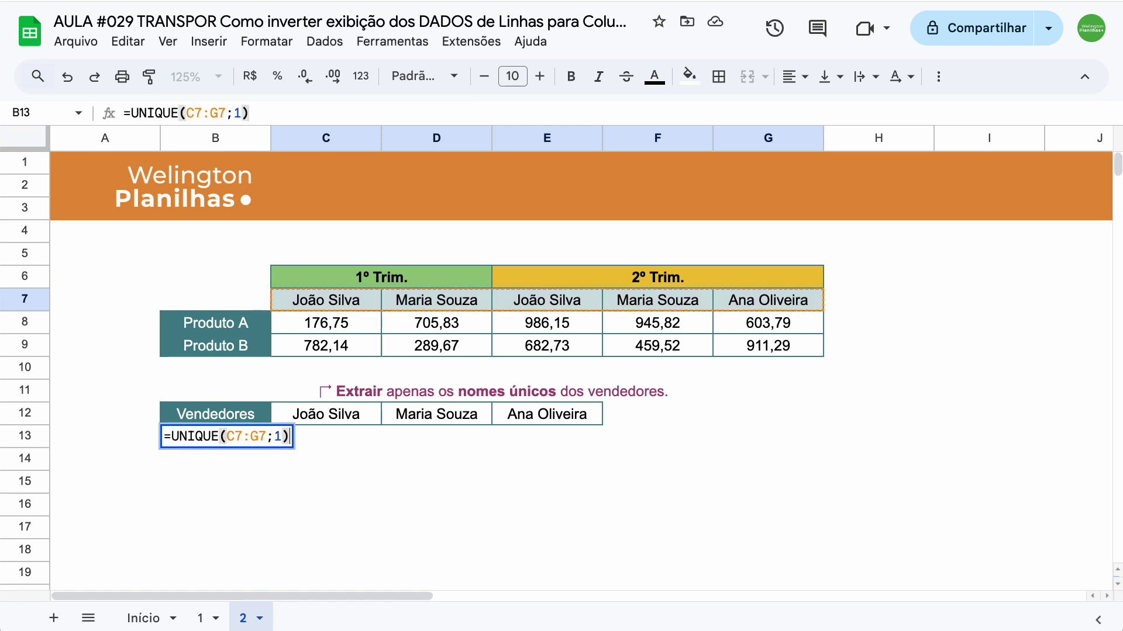
key(Return)
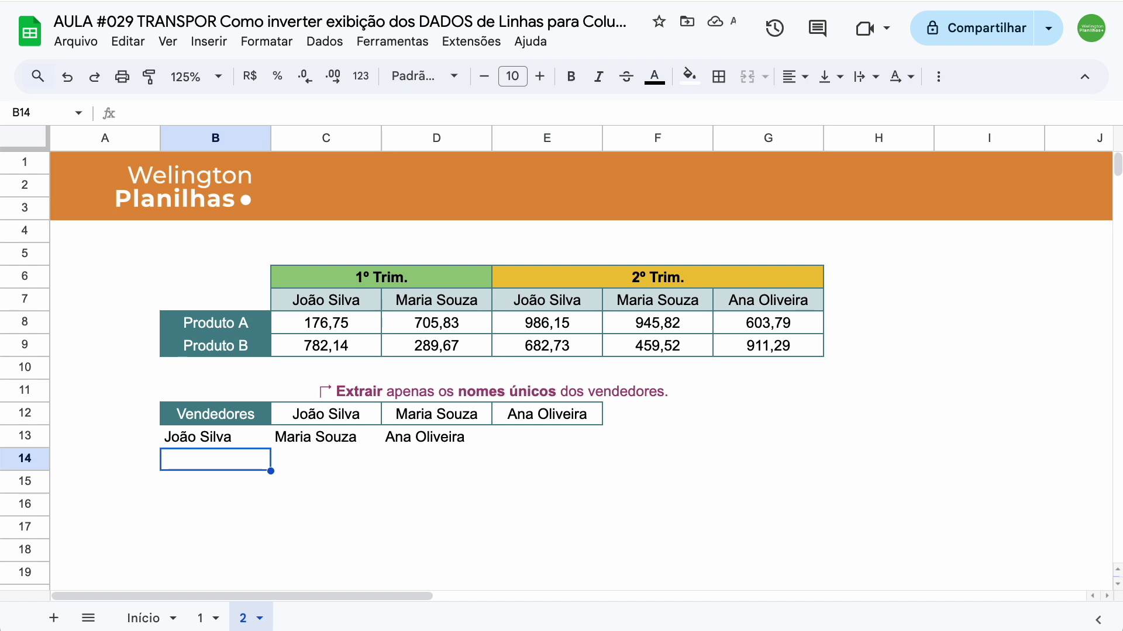
Step: Wrap the B13 formula as =TRANSPOR(UNIQUE(C7:G7;1)) so the sellers list down B13:B15
click(215, 437)
key(F2)
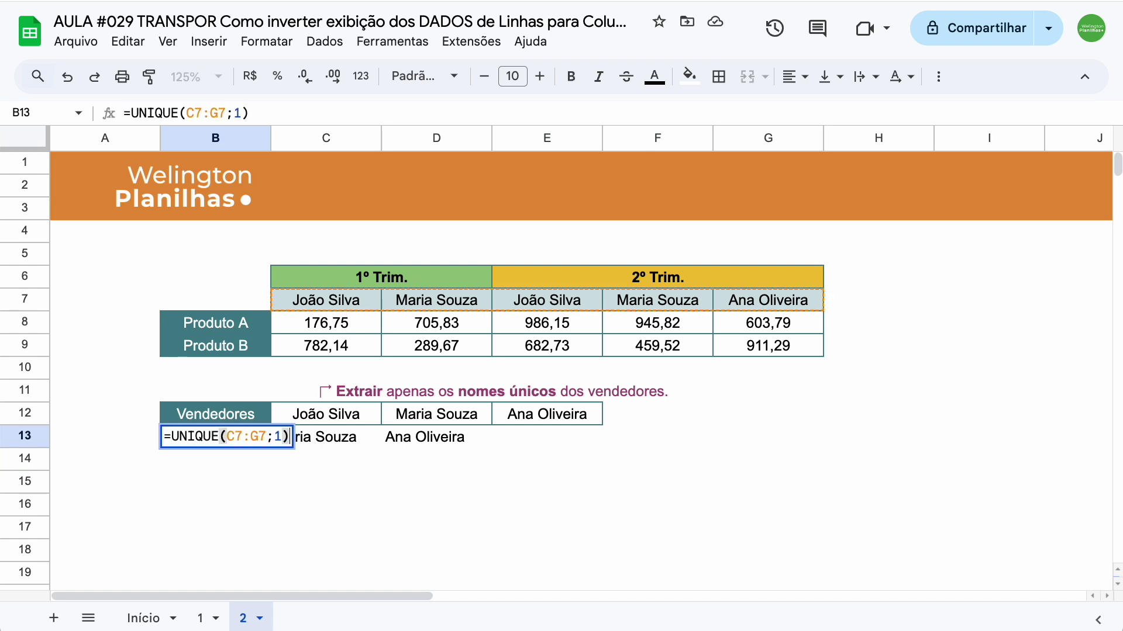
key(Left)
text(t)
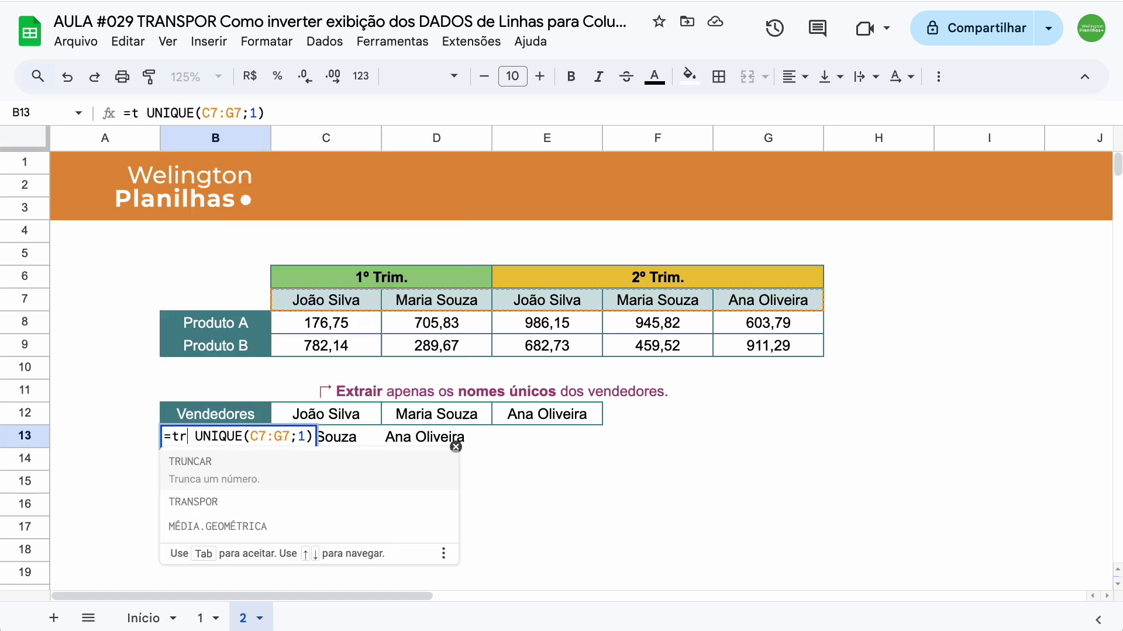
text(ran)
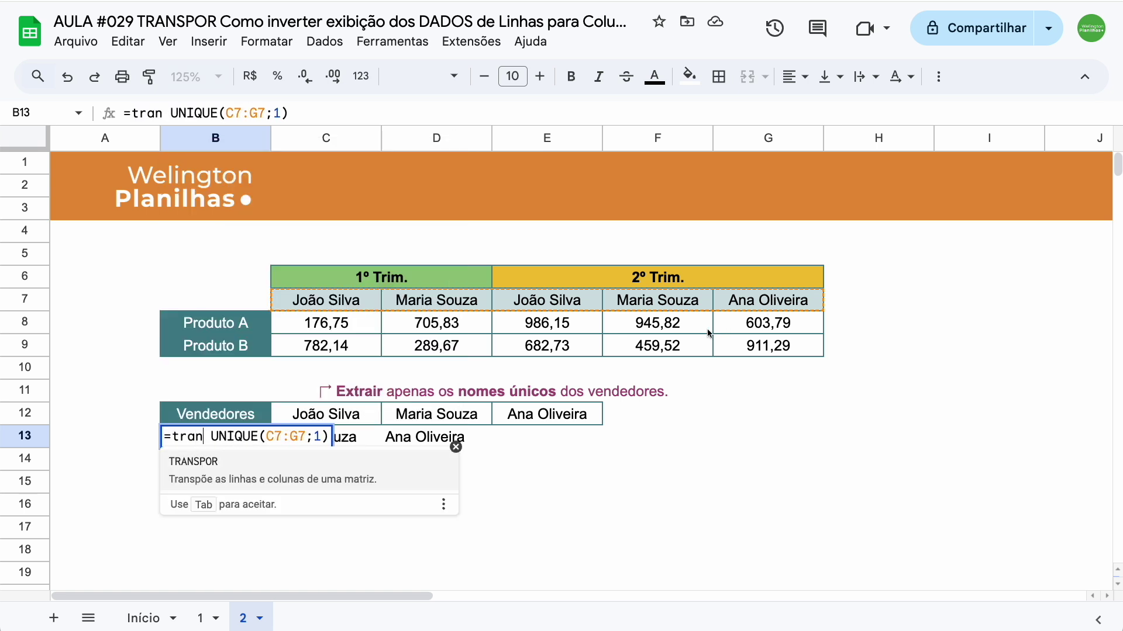
click(279, 466)
key(Delete)
key(End)
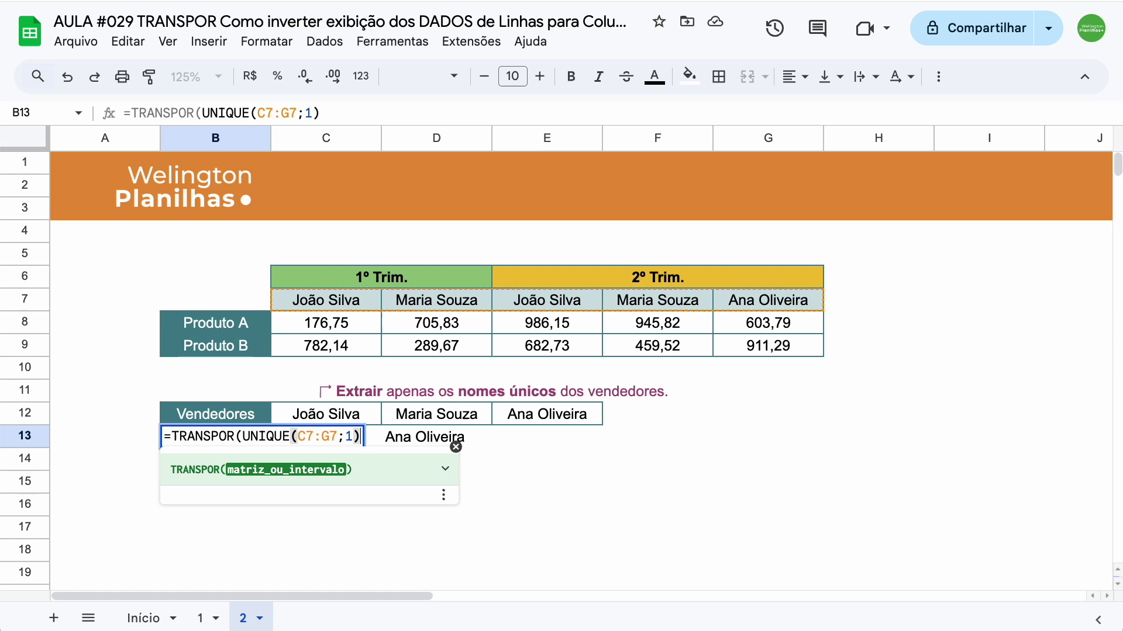
text())
key(Return)
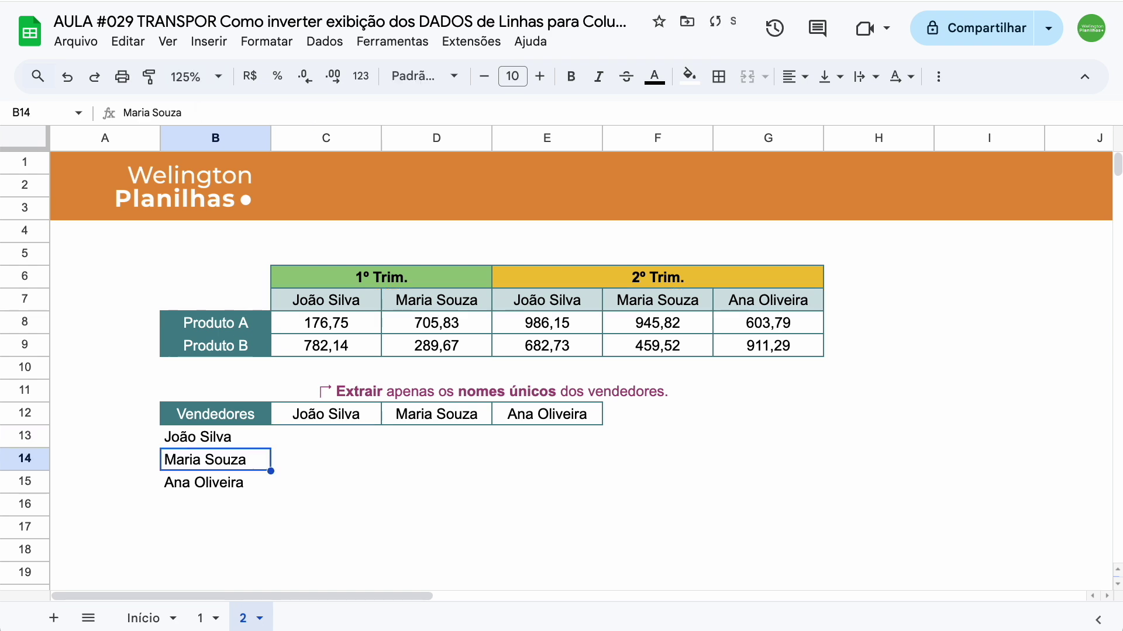
Step: Apply all borders to the seller list in B13:B15
click(216, 436)
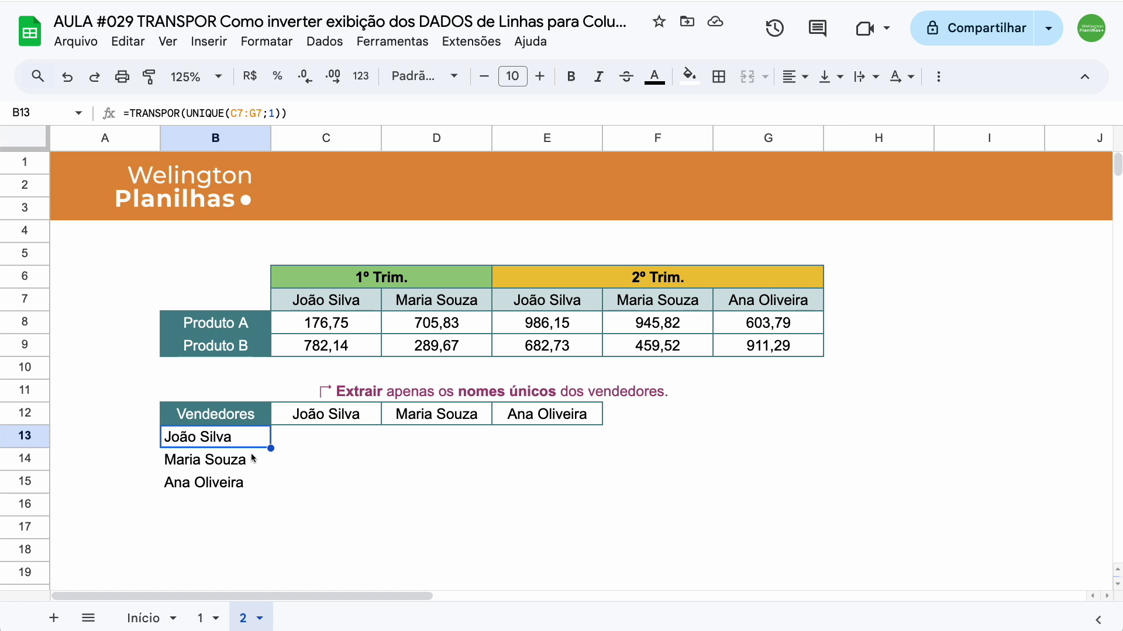
drag(243, 437, 246, 483)
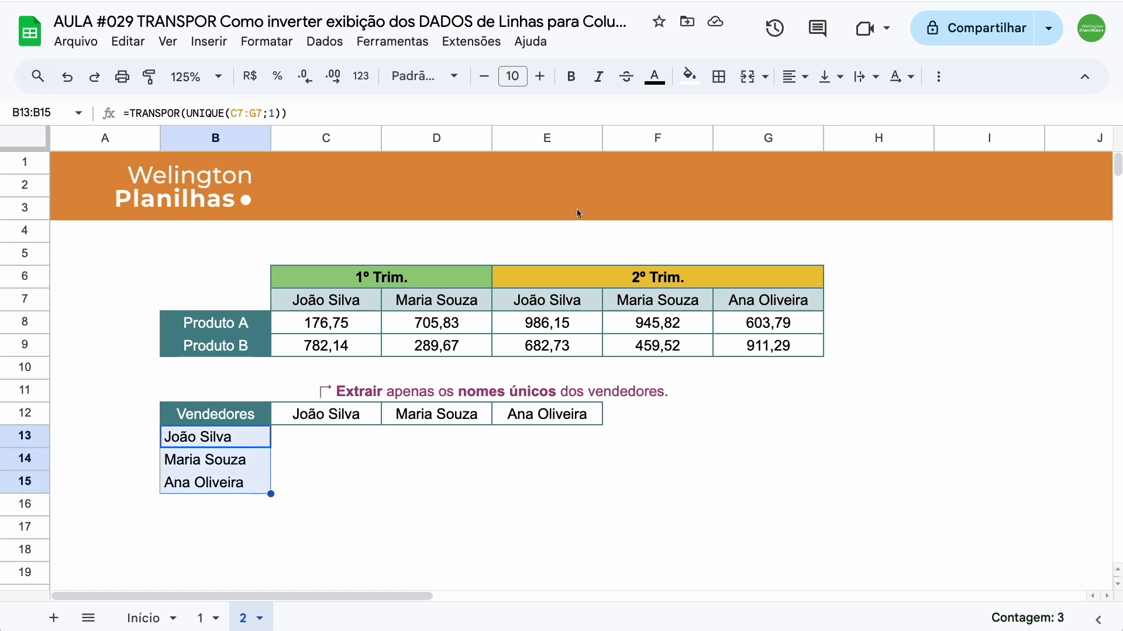
click(719, 82)
click(728, 114)
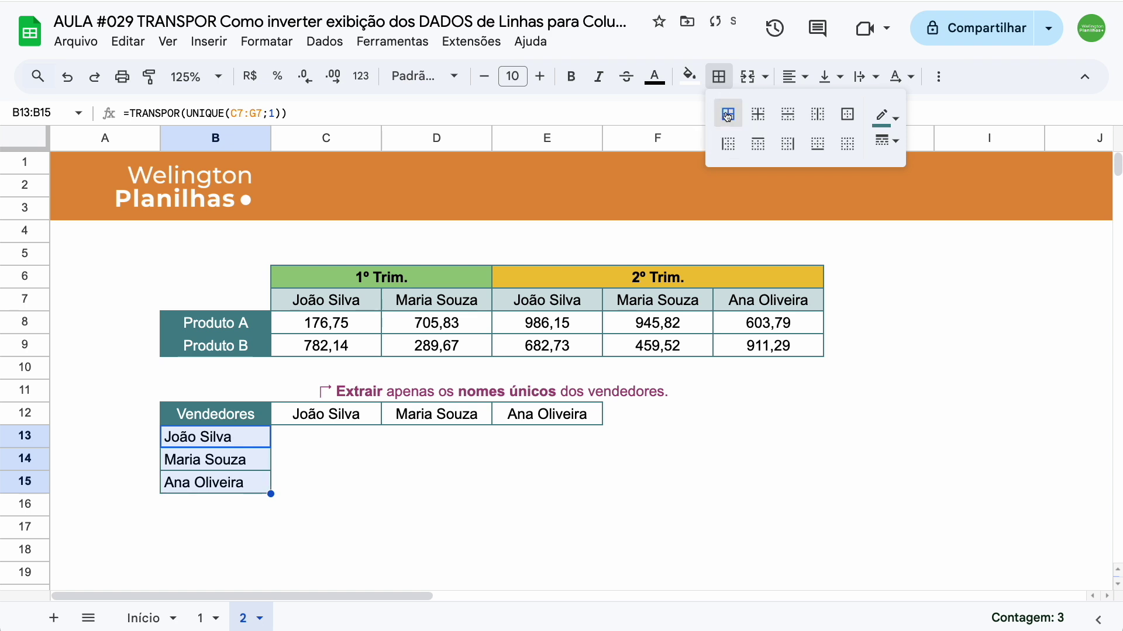
click(402, 460)
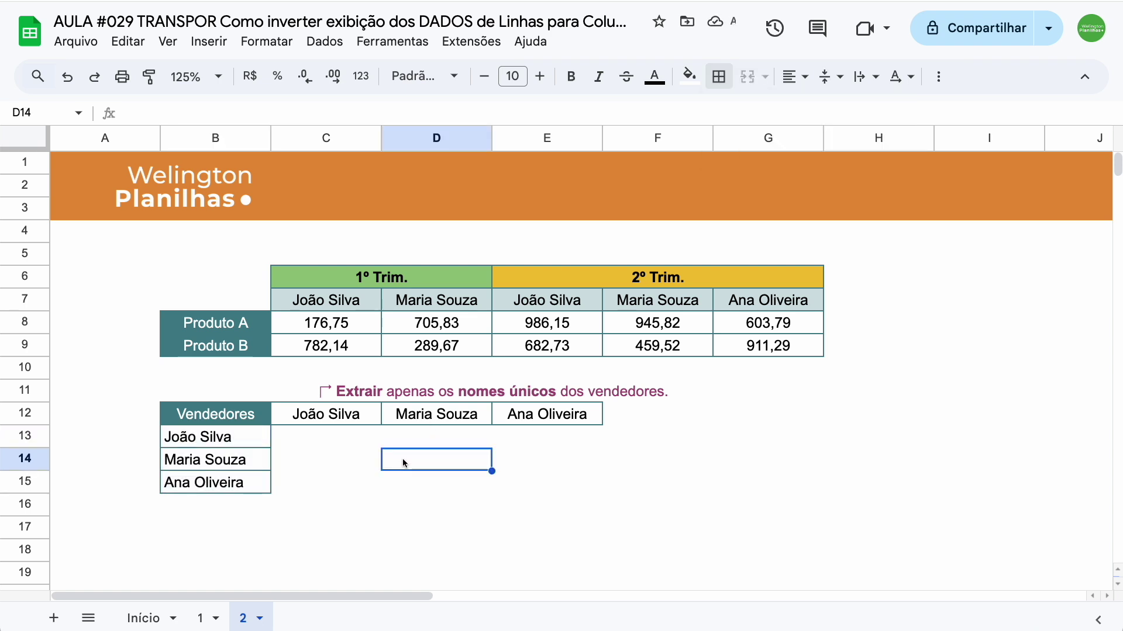
click(200, 619)
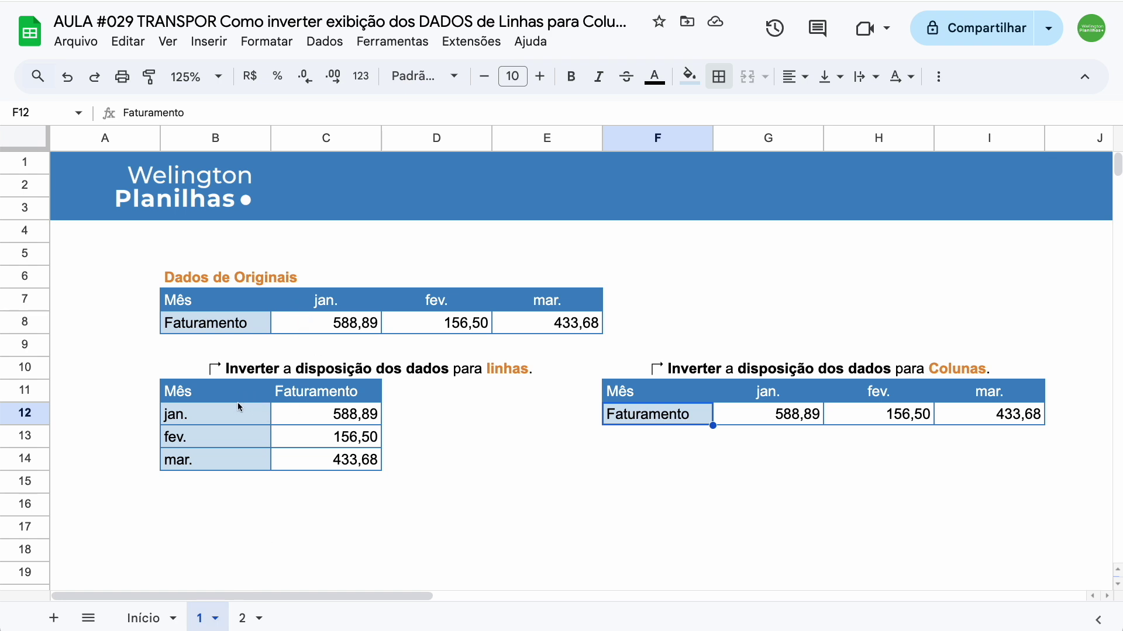
click(246, 618)
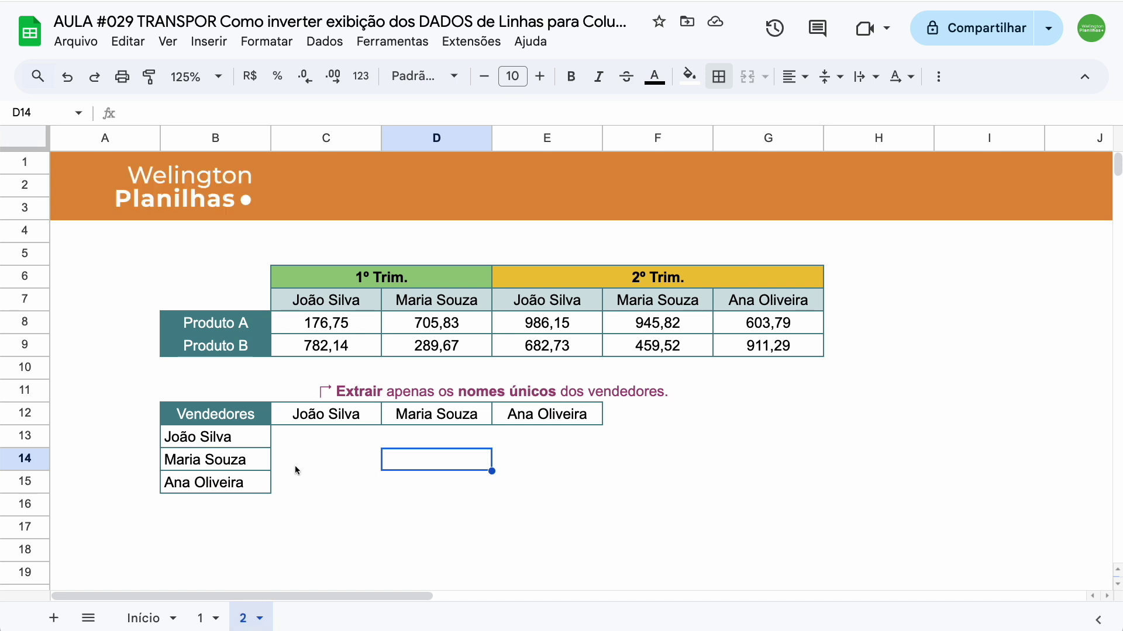